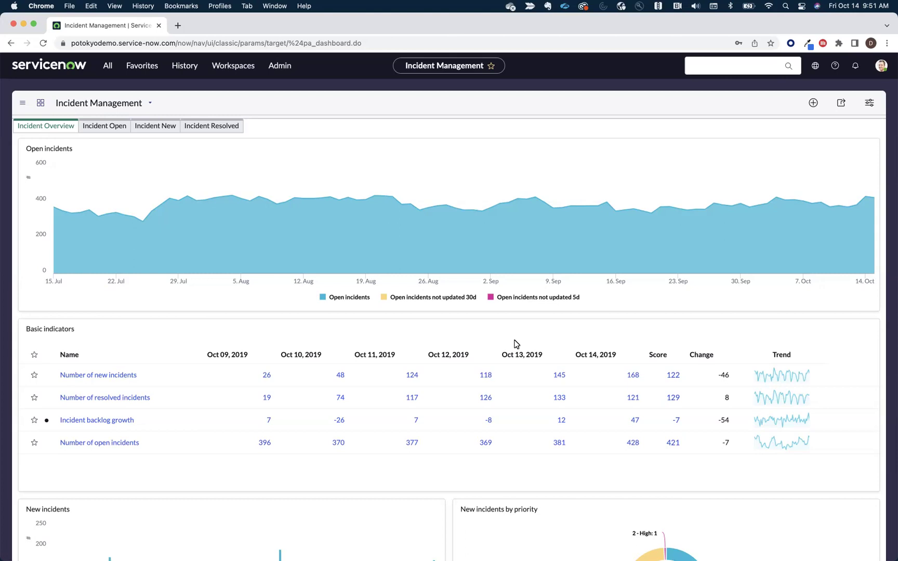
Step: Start a new Process Optimization project definition, PRO0001010, from the Projects list
left_click(108, 67)
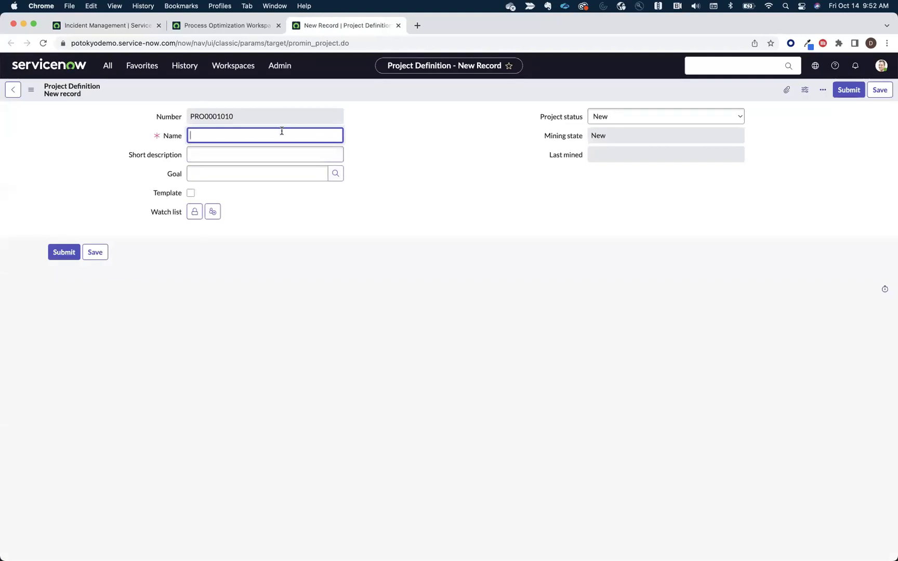
Step: Name the project 'My first process mining project' and save it
left_click(281, 131)
type("Incident")
key("BackSpace")
key("BackSpace")
key("BackSpace")
key("BackSpace")
key("BackSpace")
key("BackSpace")
key("BackSpace")
key("BackSpace")
key("BackSpace")
type("My first procee")
key("BackSpace")
type("ss mining project")
left_click(425, 180)
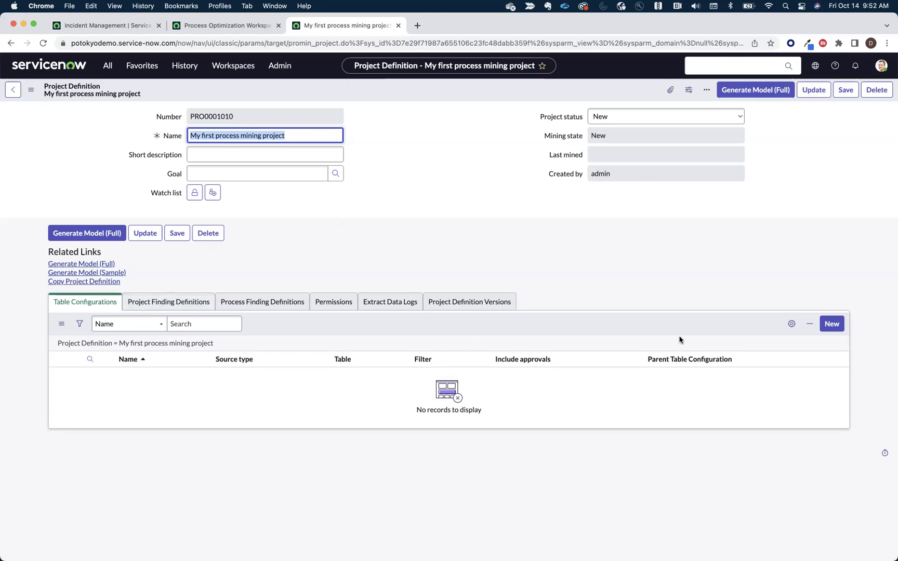
Step: Add a table configuration named 'Incident' that uses the Incident [incident] table
left_click(832, 324)
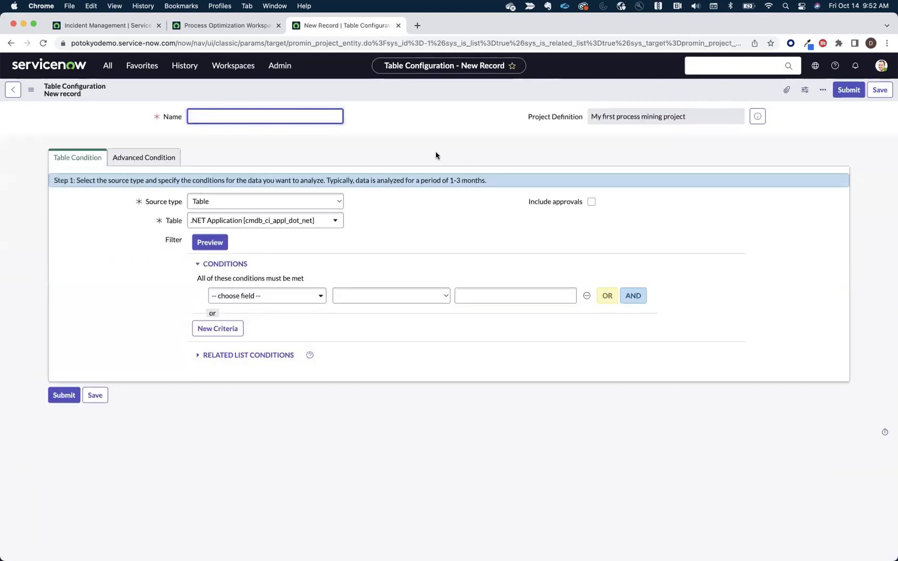
type("Incident")
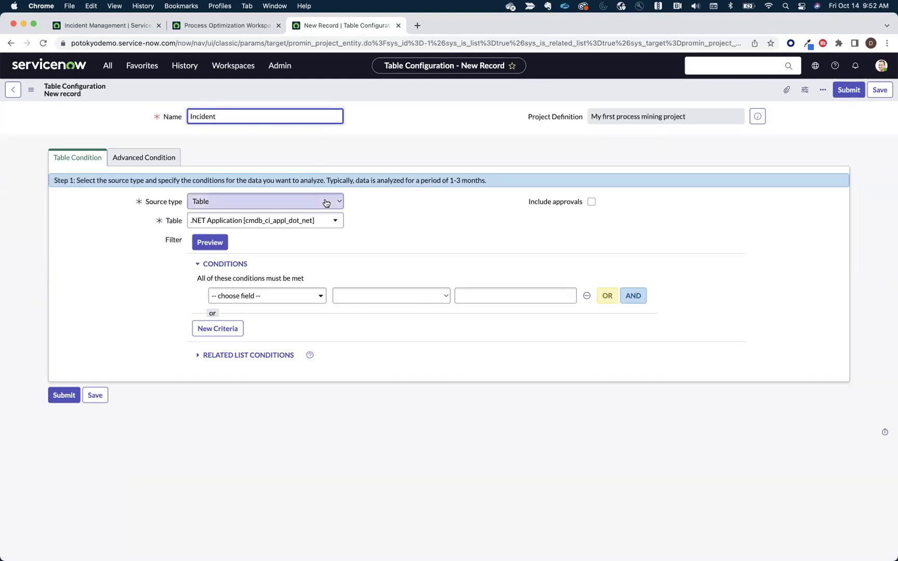
left_click(328, 224)
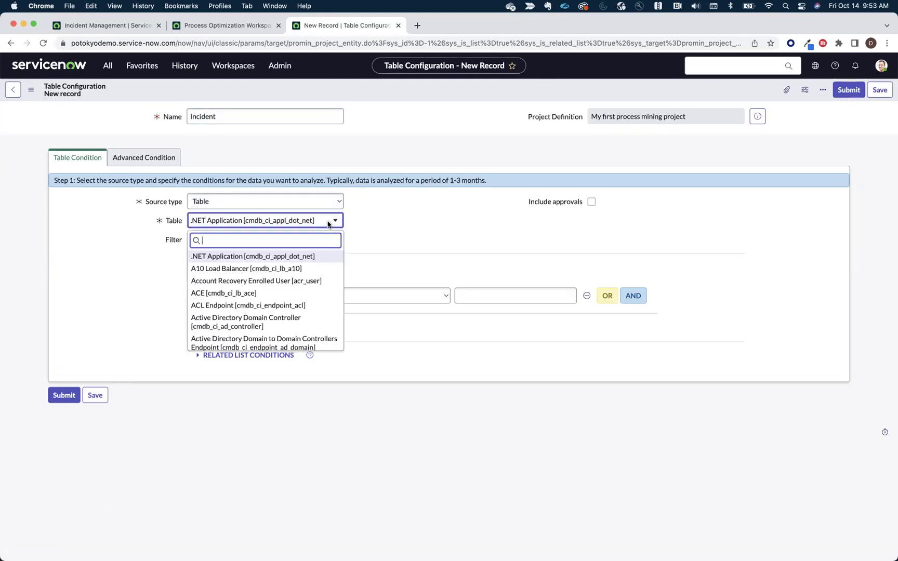
type("incident")
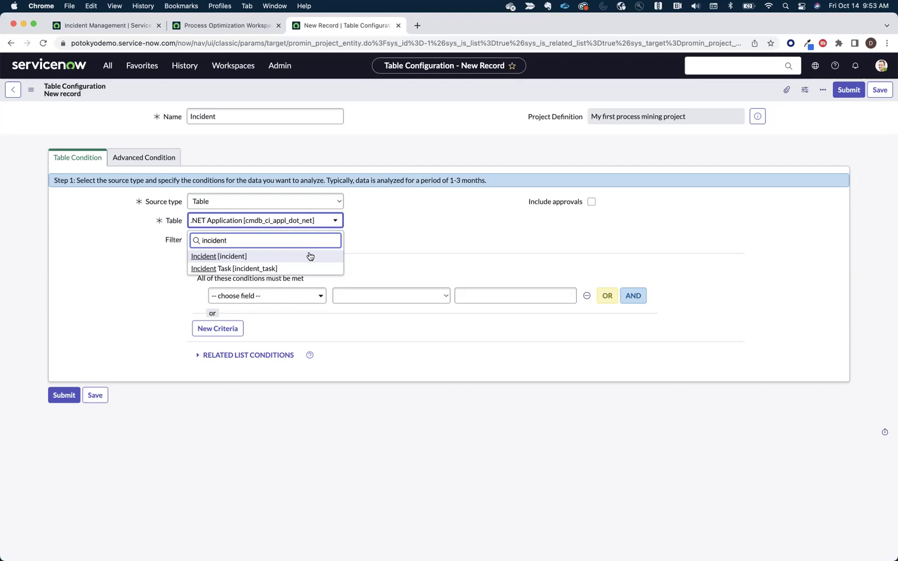
left_click(310, 256)
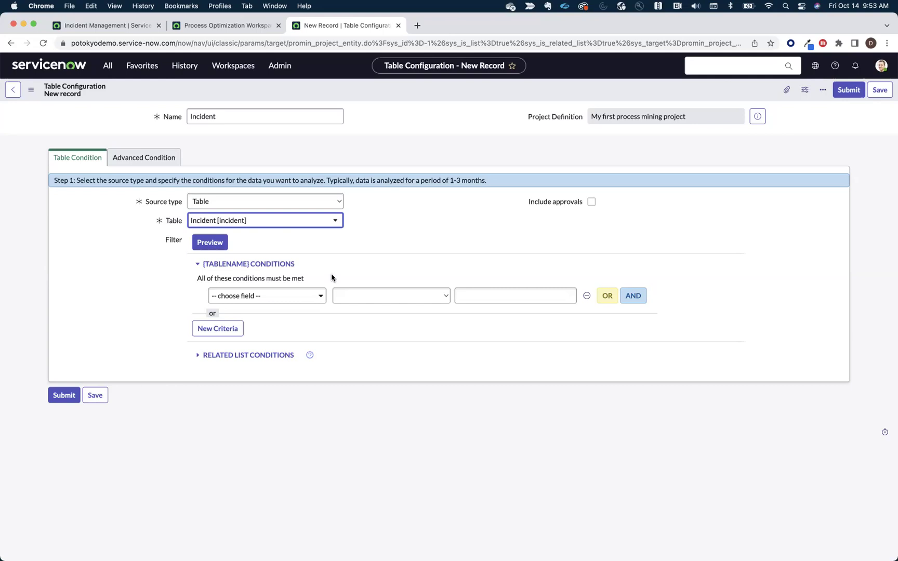
Step: Add the first filter condition: Active is False
left_click(311, 294)
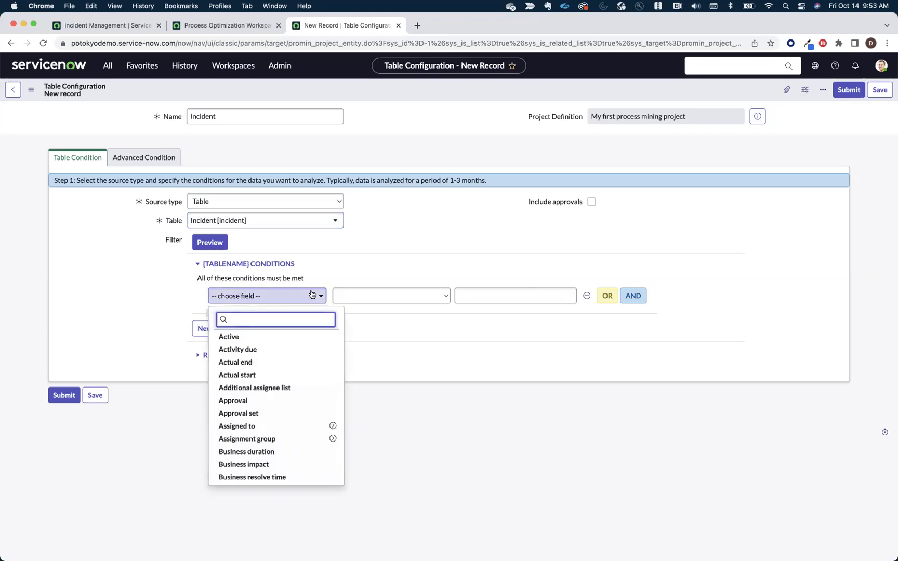
left_click(277, 336)
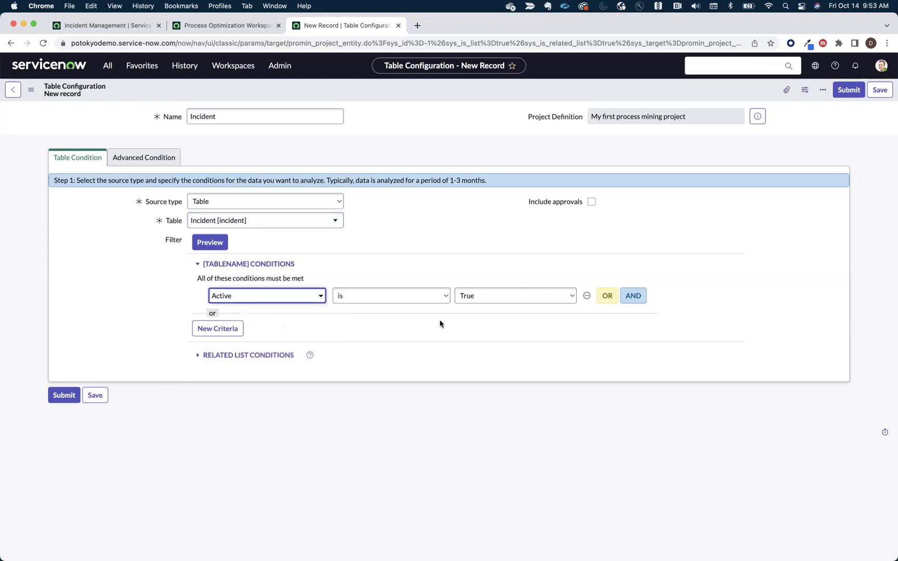
left_click(485, 300)
left_click(485, 307)
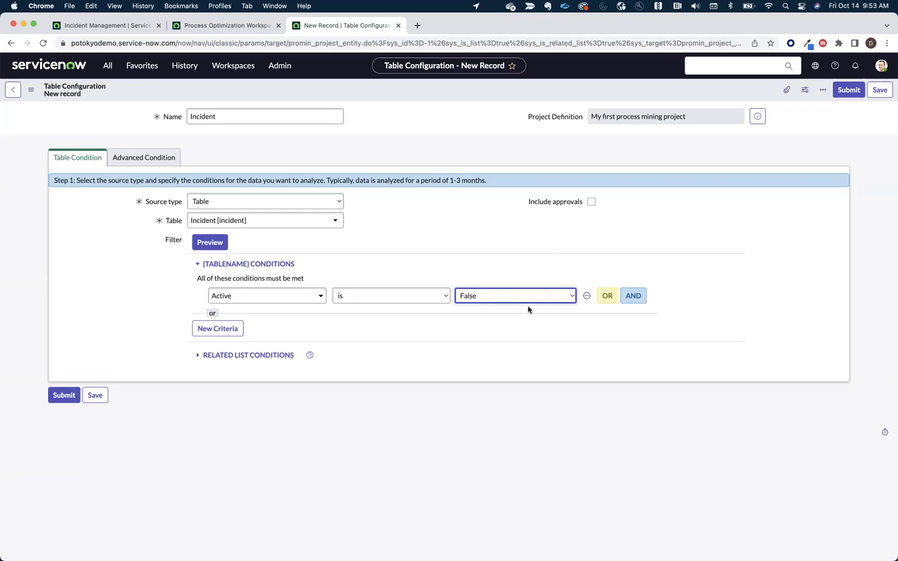
Step: Add a second condition, Channel is not Alert, plus a blank third condition row
left_click(634, 296)
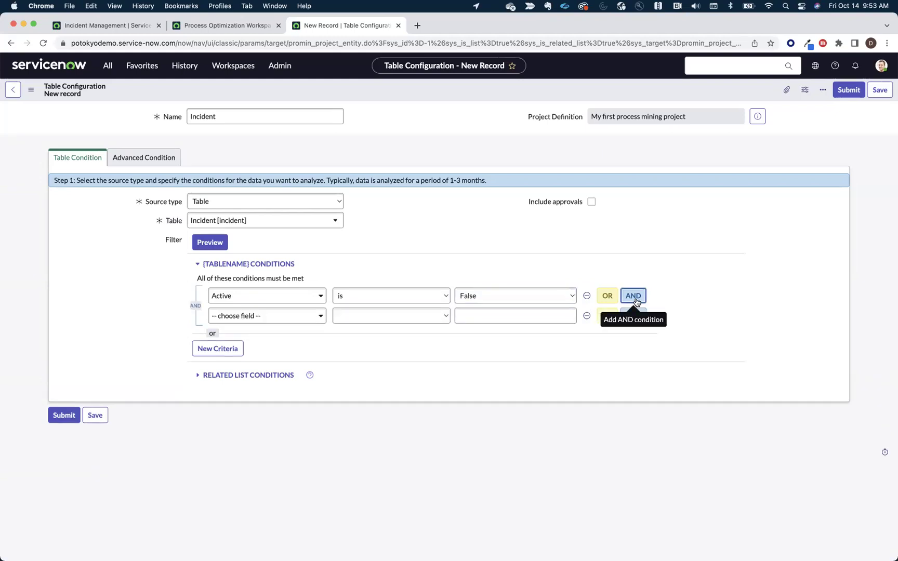
left_click(319, 317)
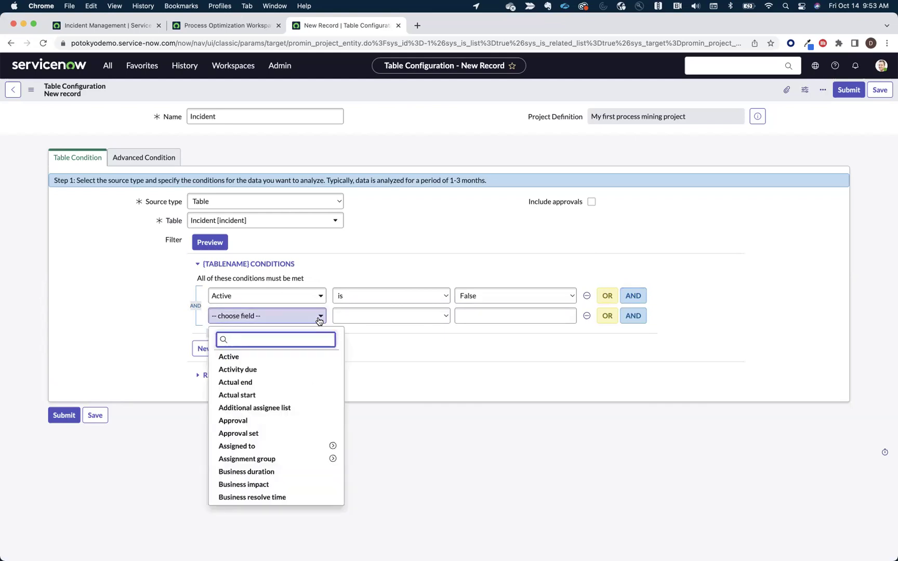
type("channel")
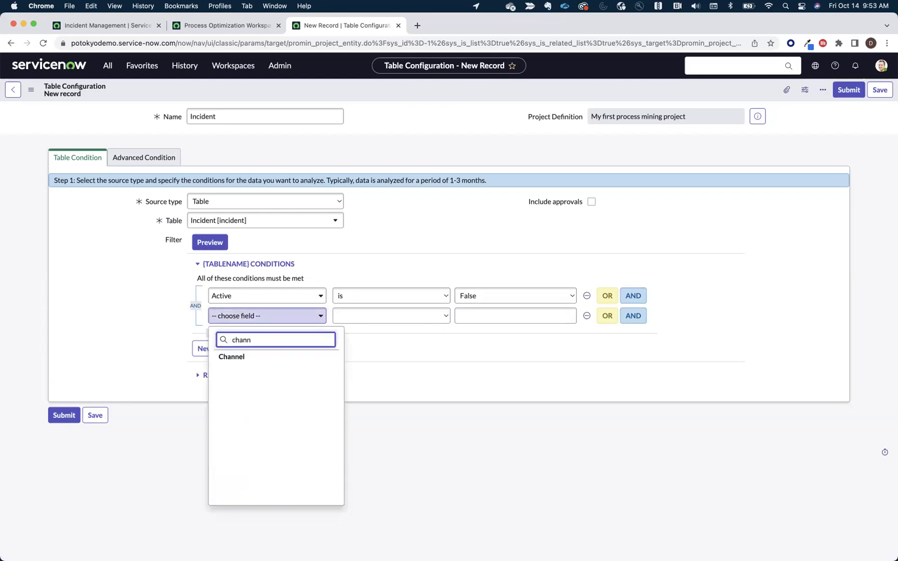
left_click(300, 359)
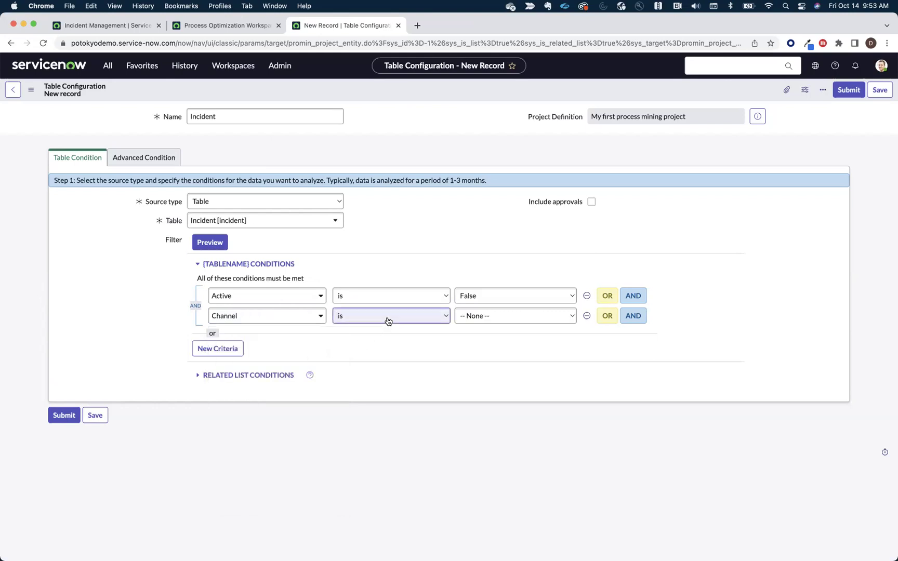
left_click(387, 317)
left_click(440, 327)
left_click(477, 321)
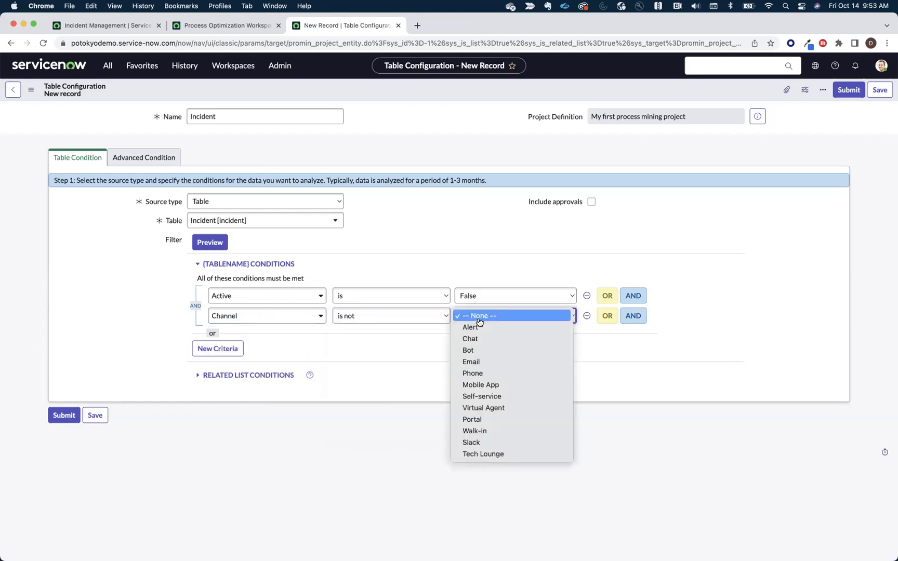
left_click(478, 328)
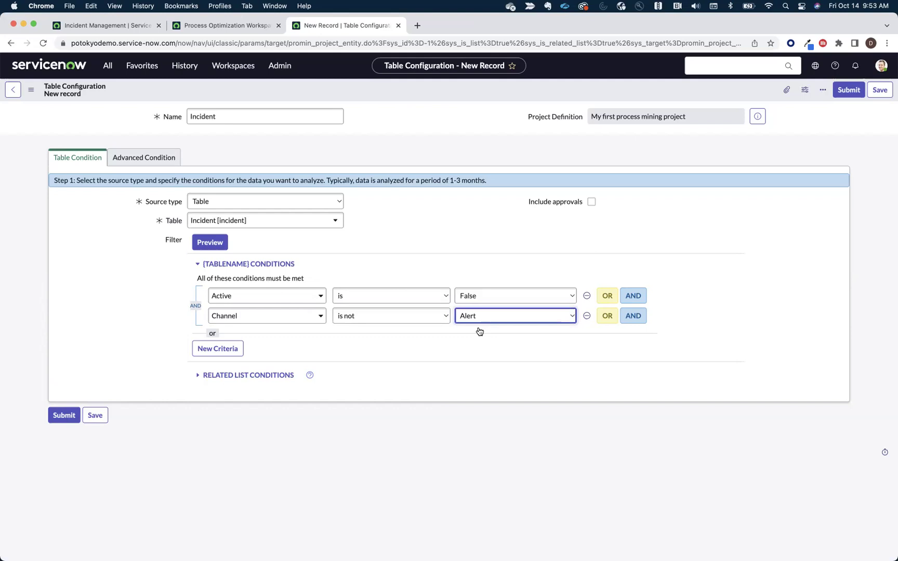
left_click(632, 316)
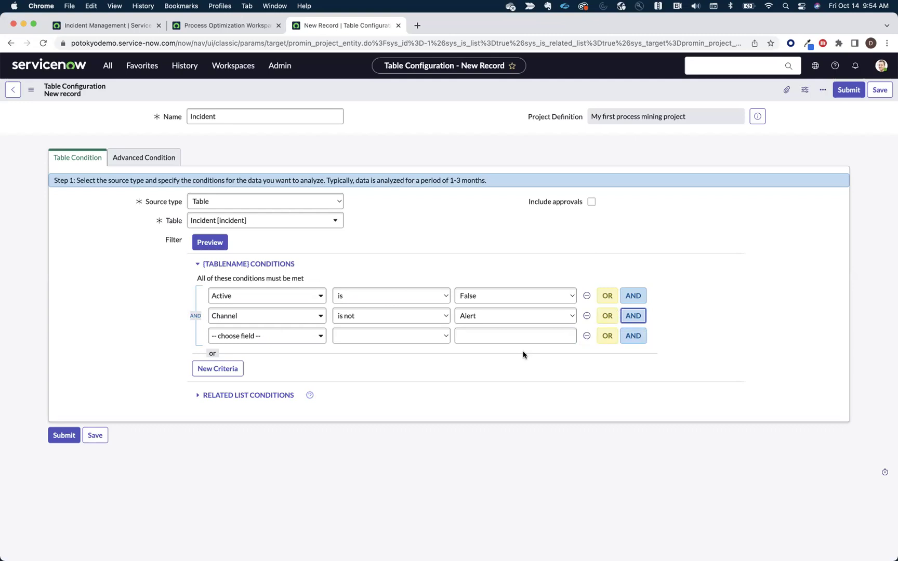
Step: Set the third condition to Closed before This year and preview the 16851 matching records
left_click(317, 338)
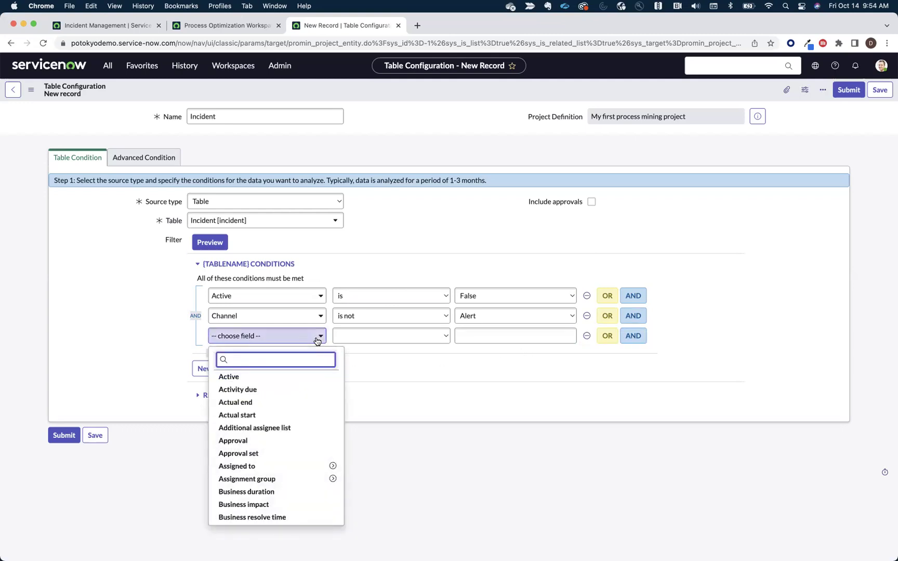
type("closed")
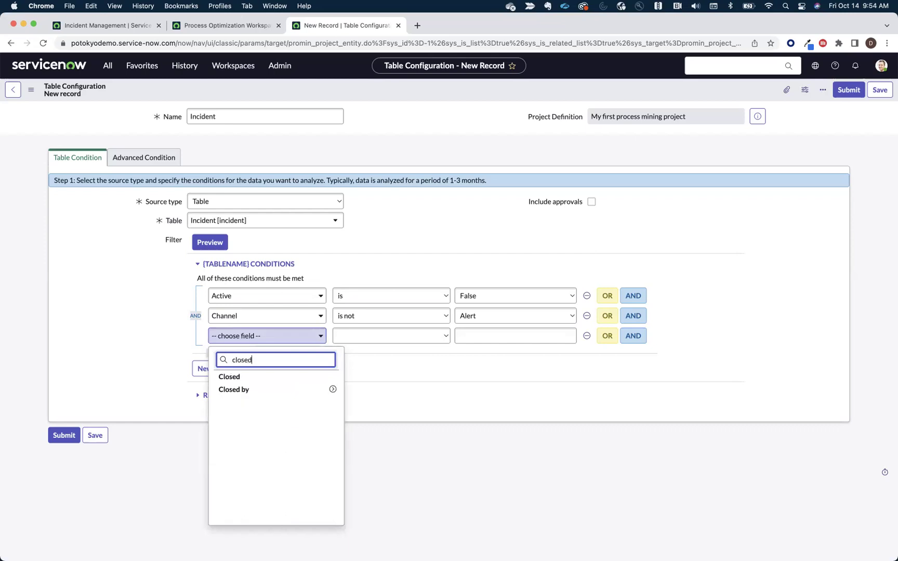
left_click(268, 379)
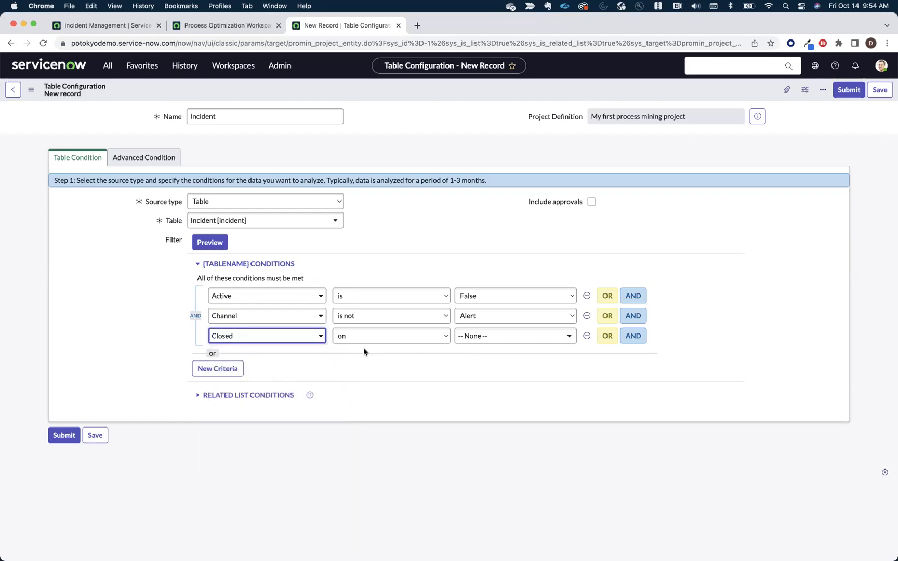
left_click(427, 337)
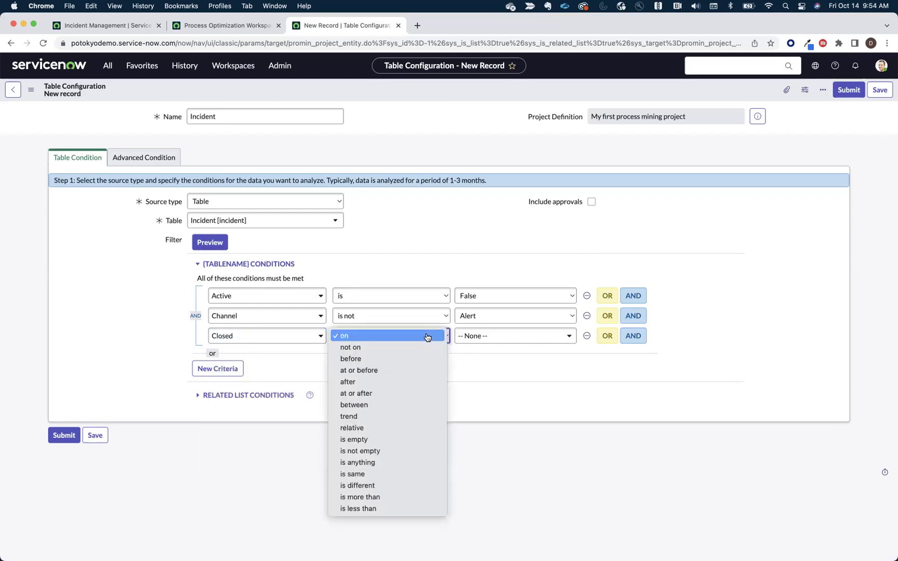
left_click(488, 343)
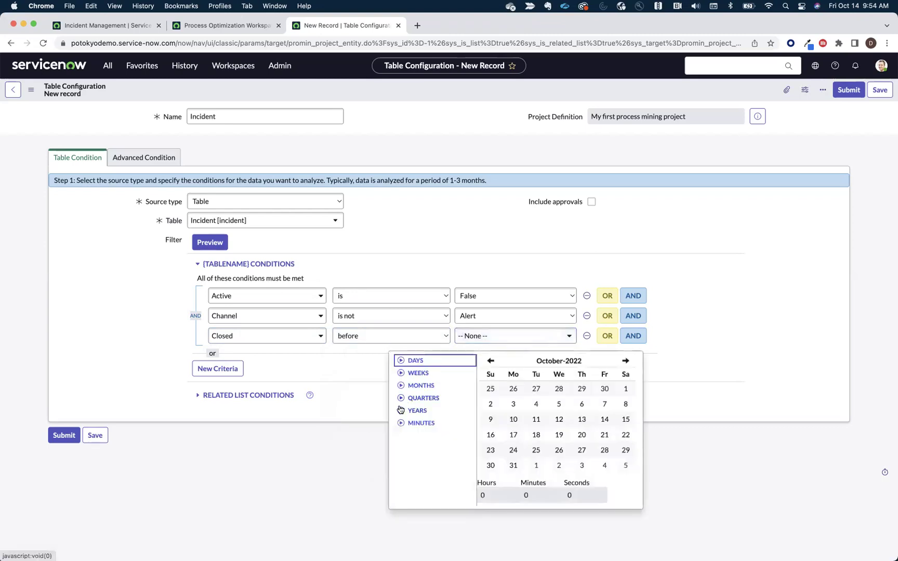
left_click(400, 410)
left_click(412, 423)
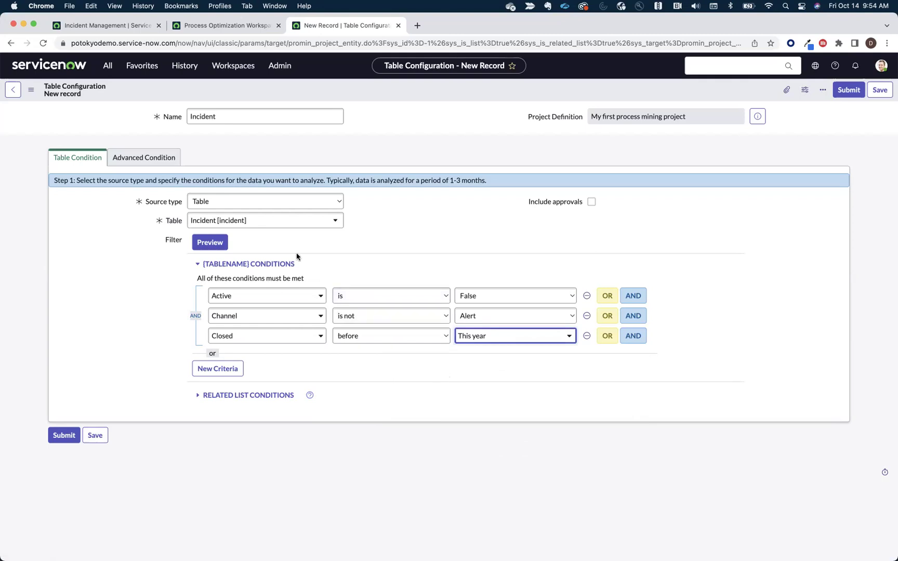
left_click(221, 248)
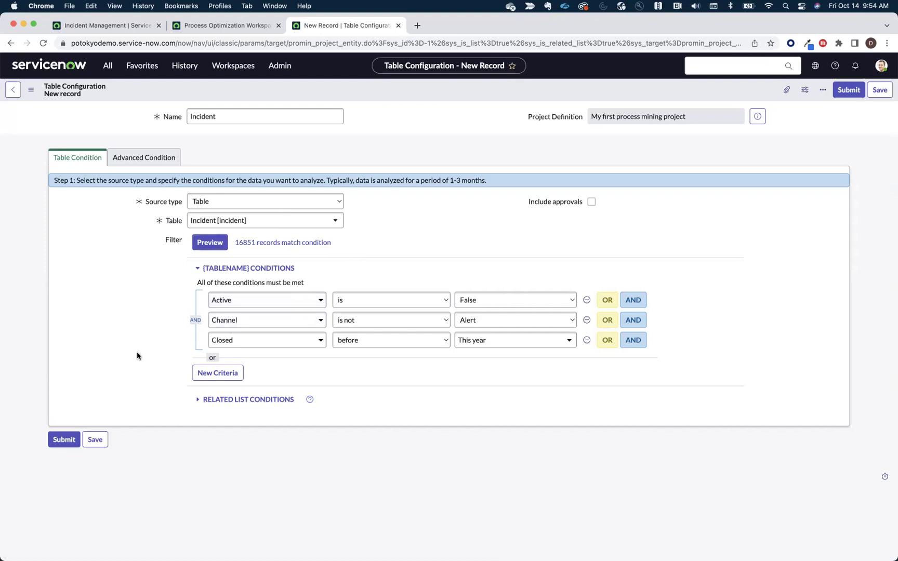
Step: Save the Incident table configuration and show its Activity Definitions list
left_click(99, 443)
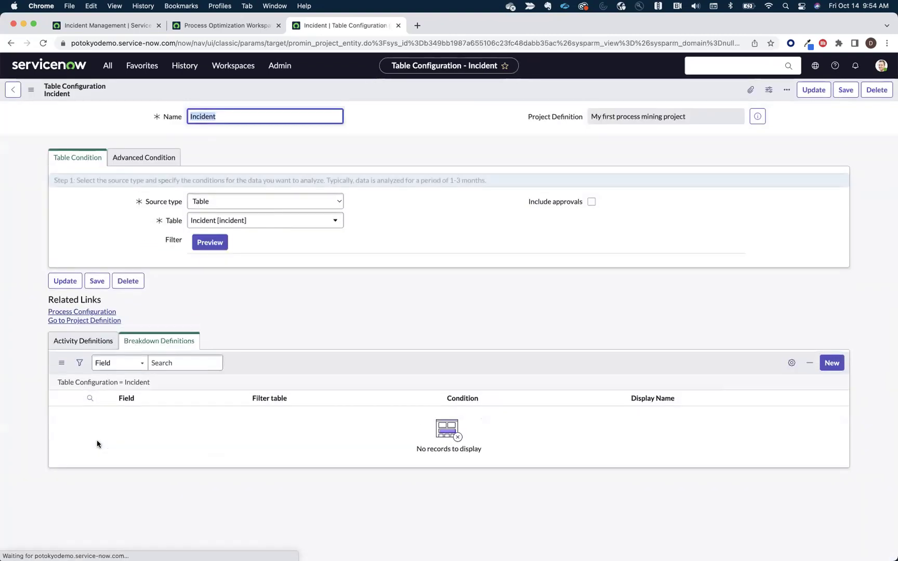
left_click(78, 496)
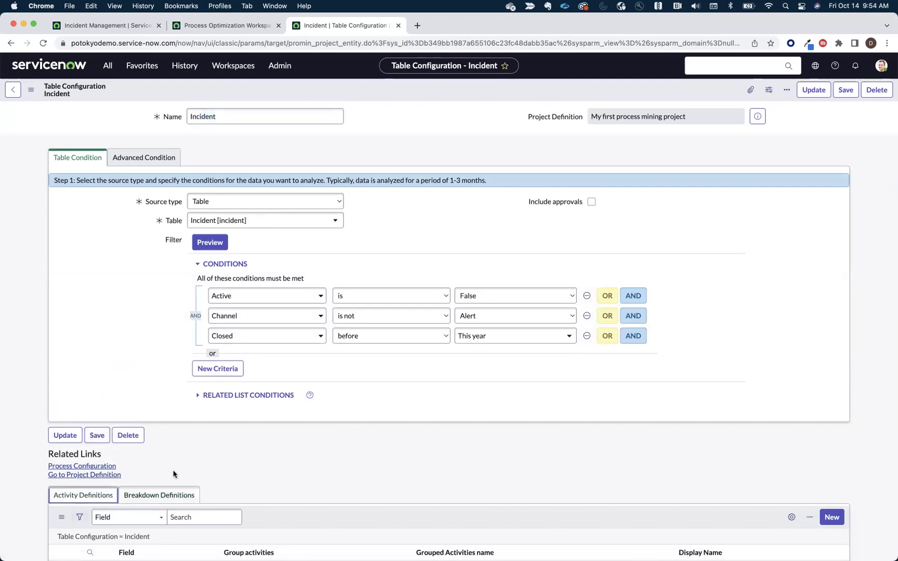
scroll(219, 459, "down", 4)
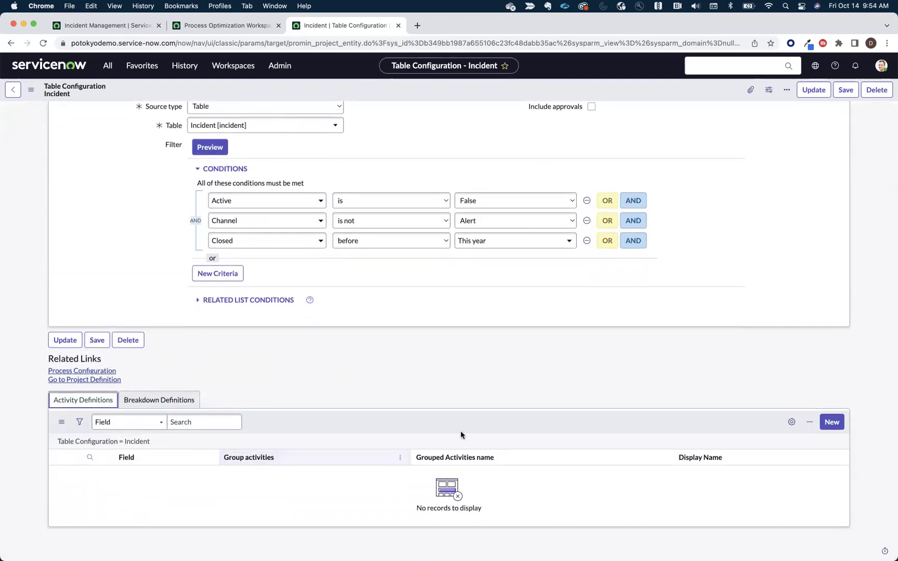
Step: Create an activity definition that tracks the incident State field
left_click(831, 425)
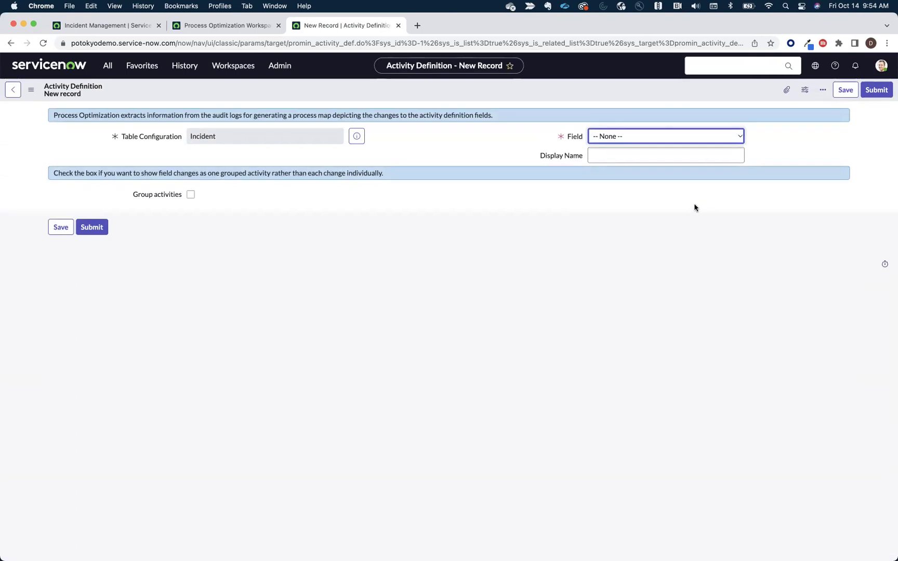
left_click(634, 141)
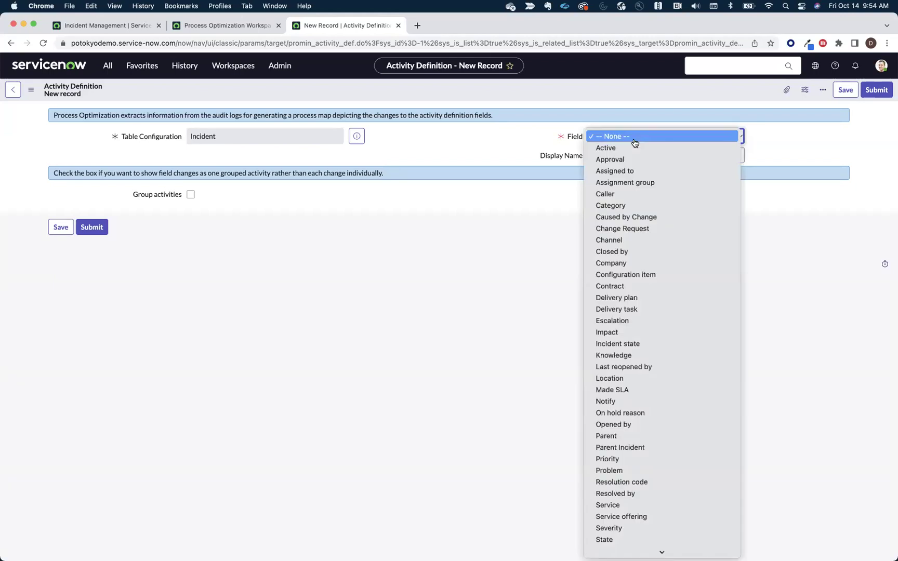
type("state")
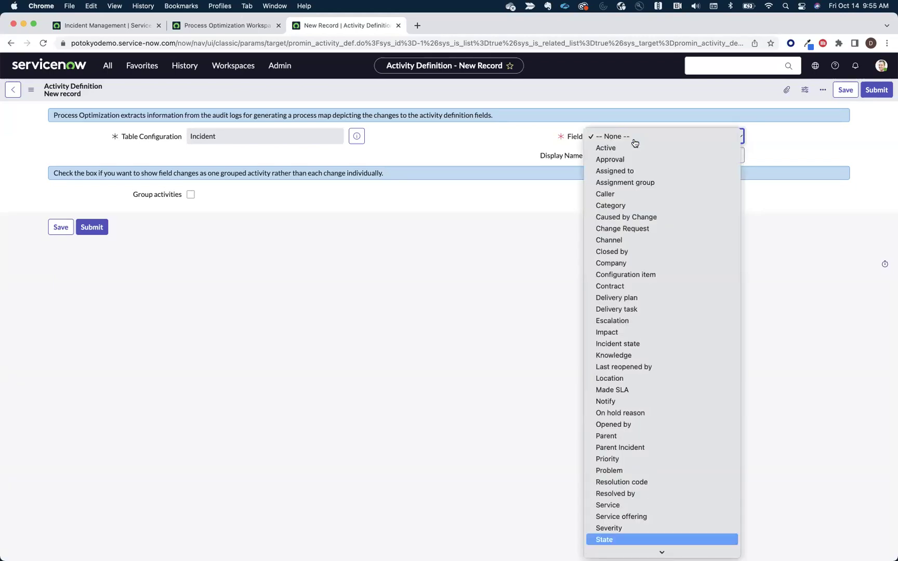
left_click(631, 542)
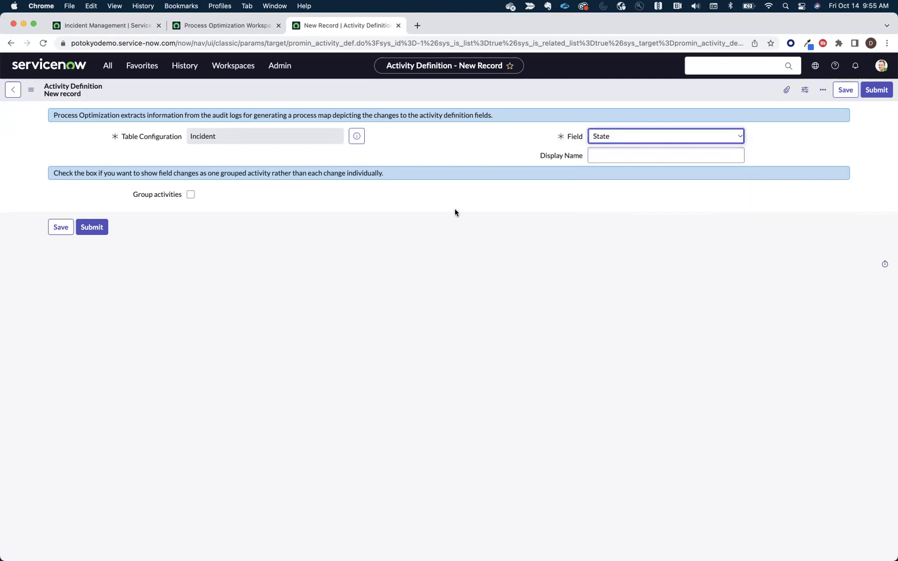
left_click(102, 229)
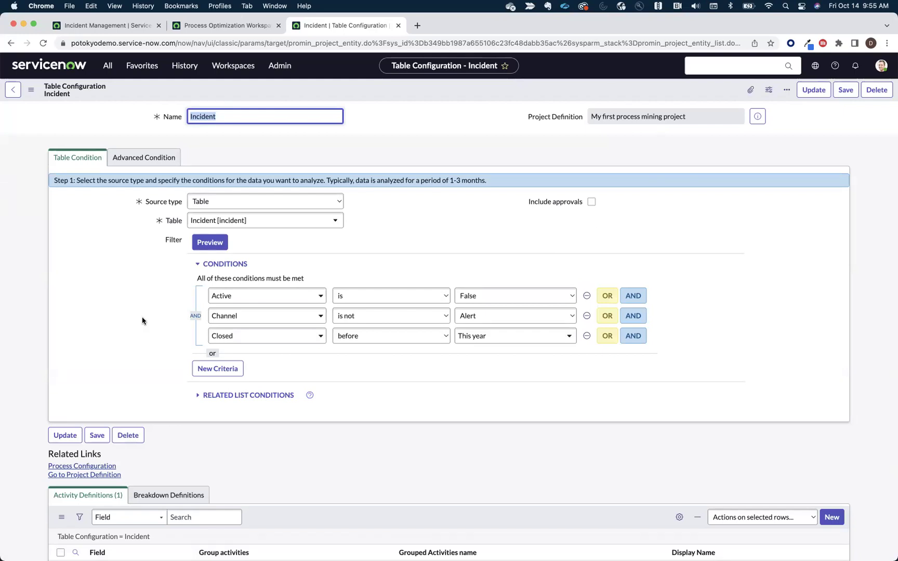
scroll(143, 320, "down", 3)
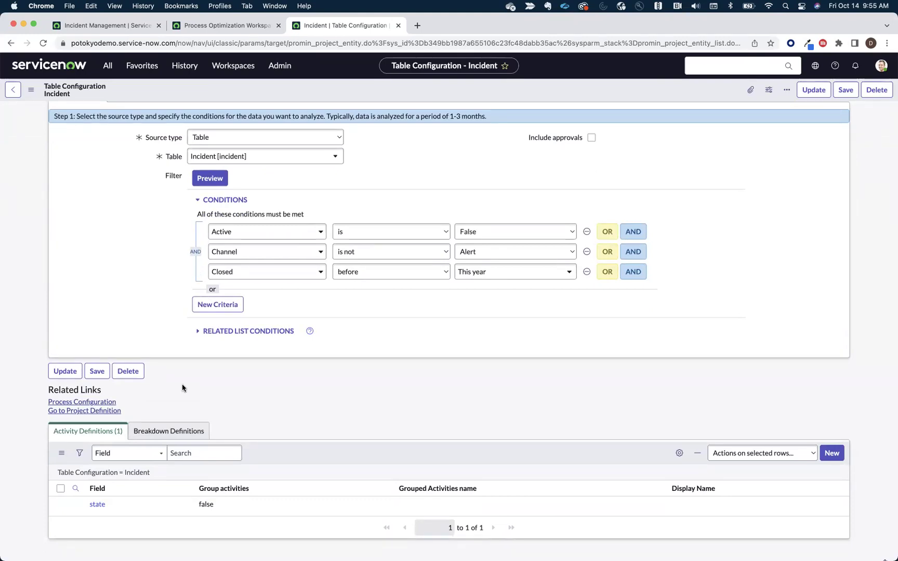
Step: Add a breakdown definition on the Category field to the Incident configuration
left_click(169, 430)
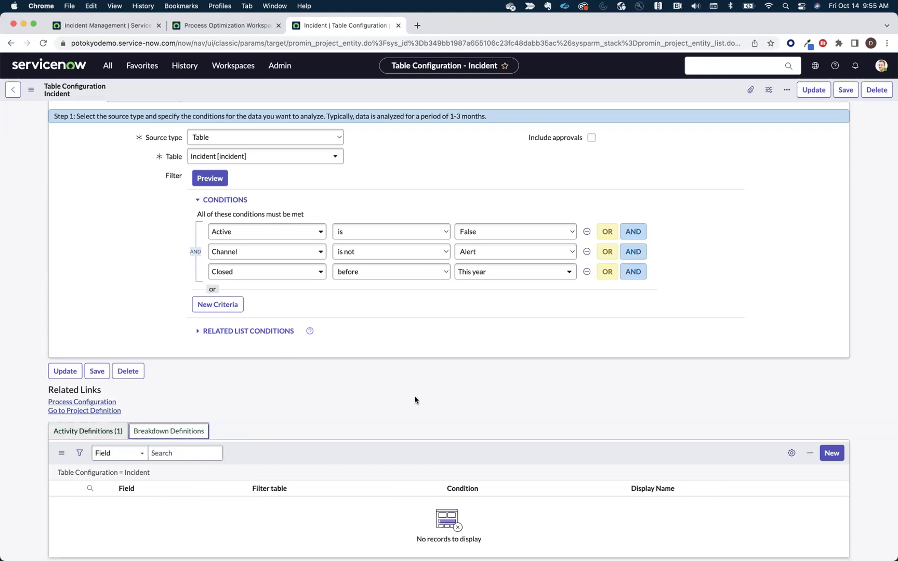
left_click(836, 452)
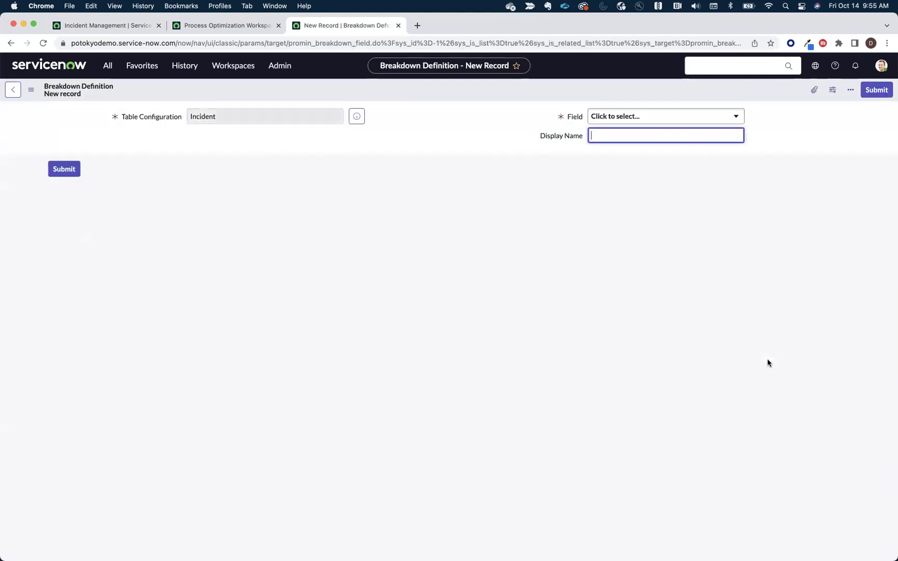
left_click(717, 118)
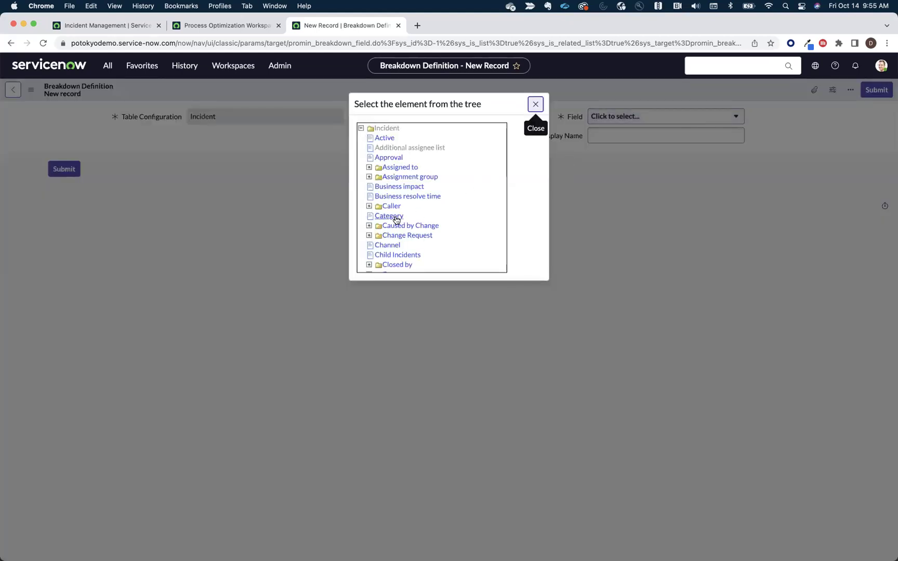
left_click(396, 217)
left_click(74, 173)
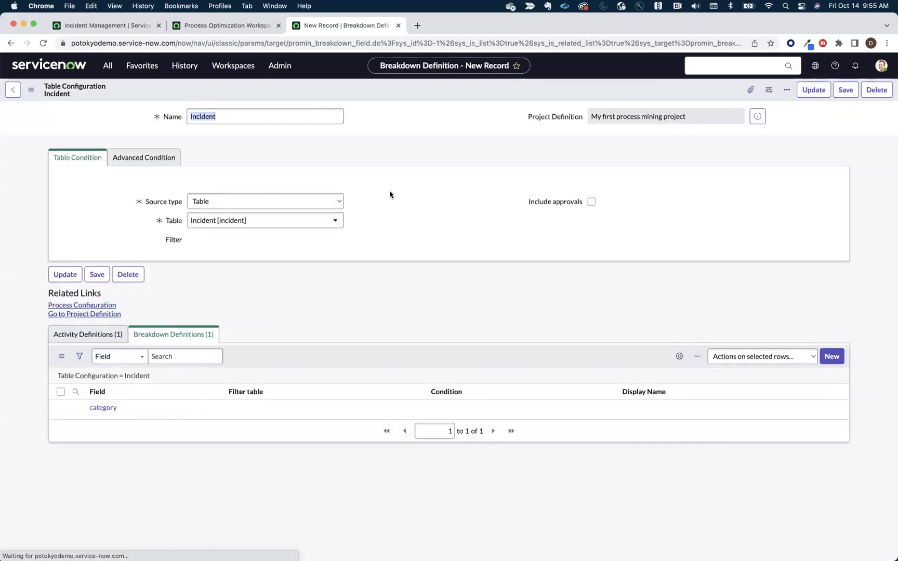
scroll(403, 318, "down", 2)
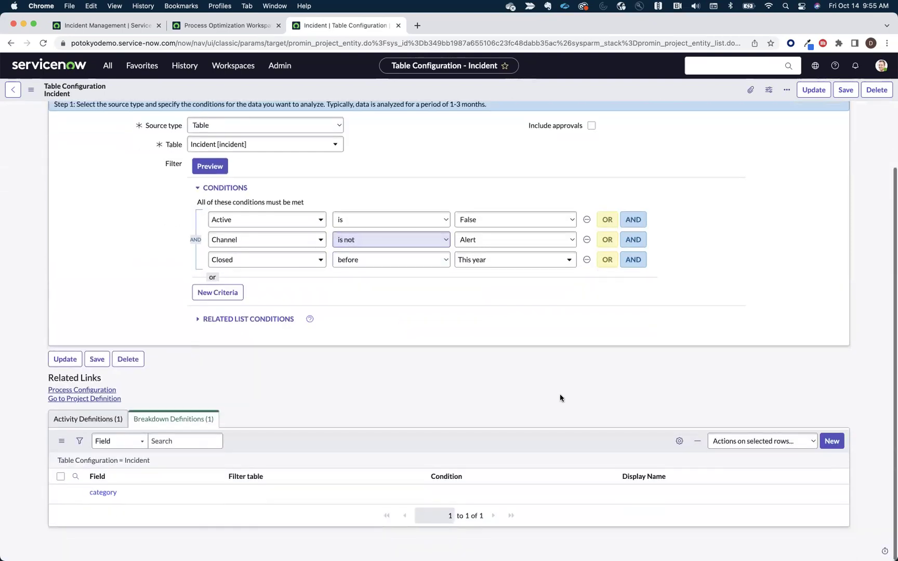
left_click(834, 442)
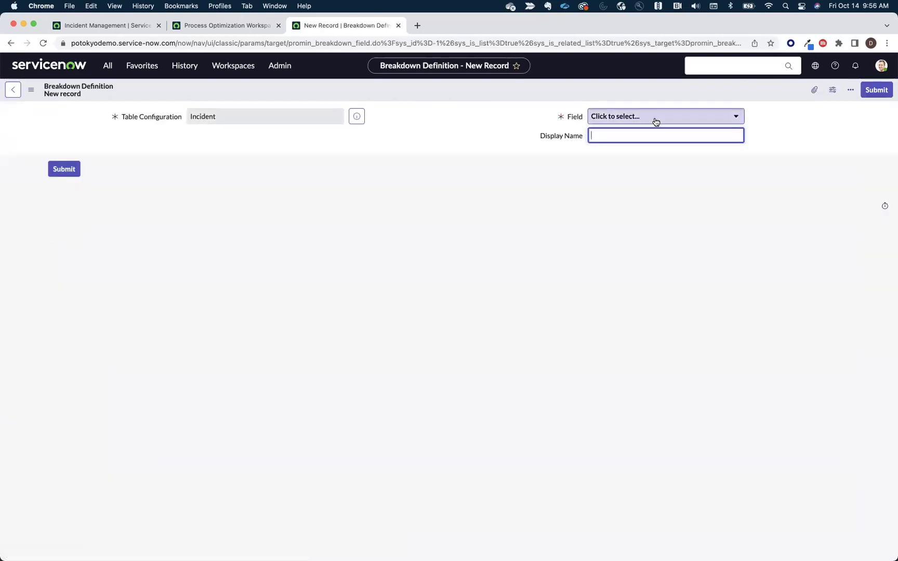
Step: Add a second breakdown definition on the Channel field and submit it
left_click(656, 121)
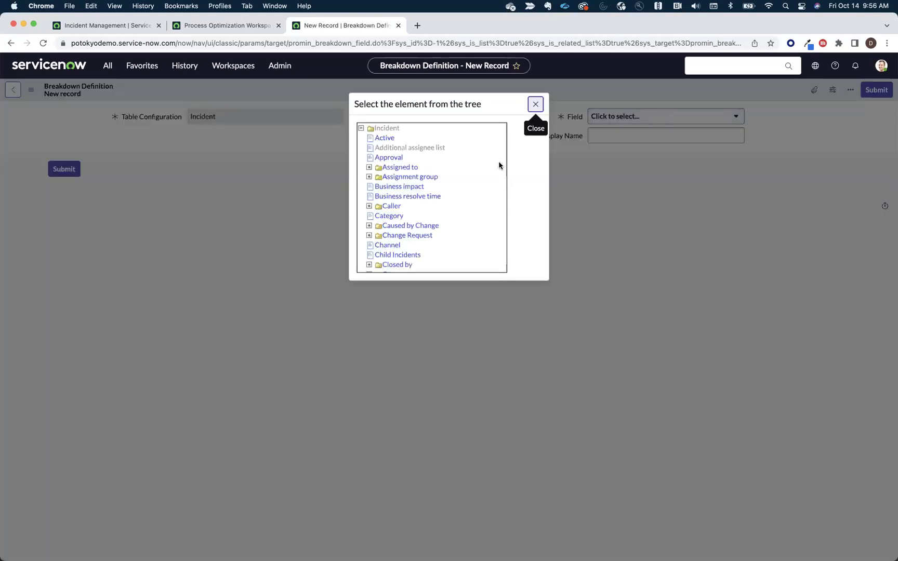
left_click(393, 245)
left_click(64, 169)
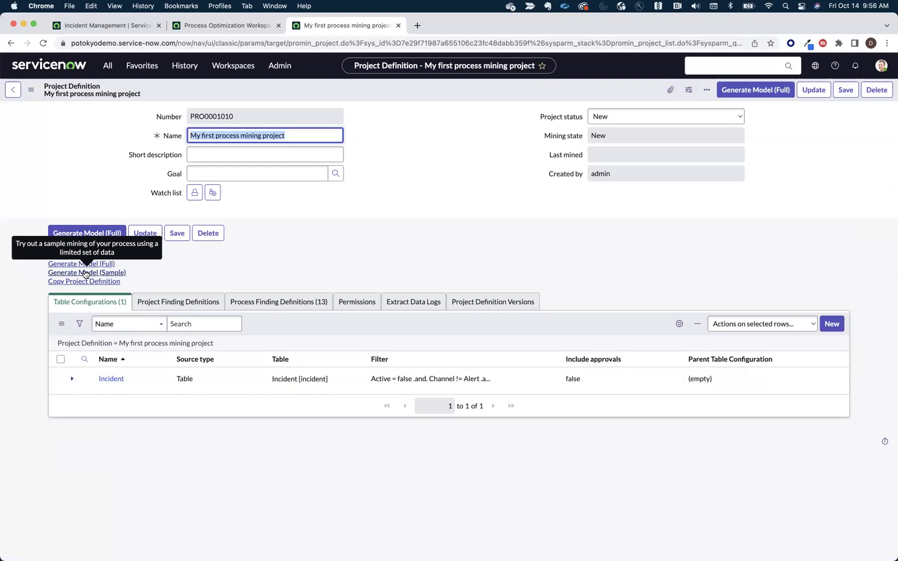
Step: Generate a sample process model for the 'My first process mining project' project
left_click(86, 273)
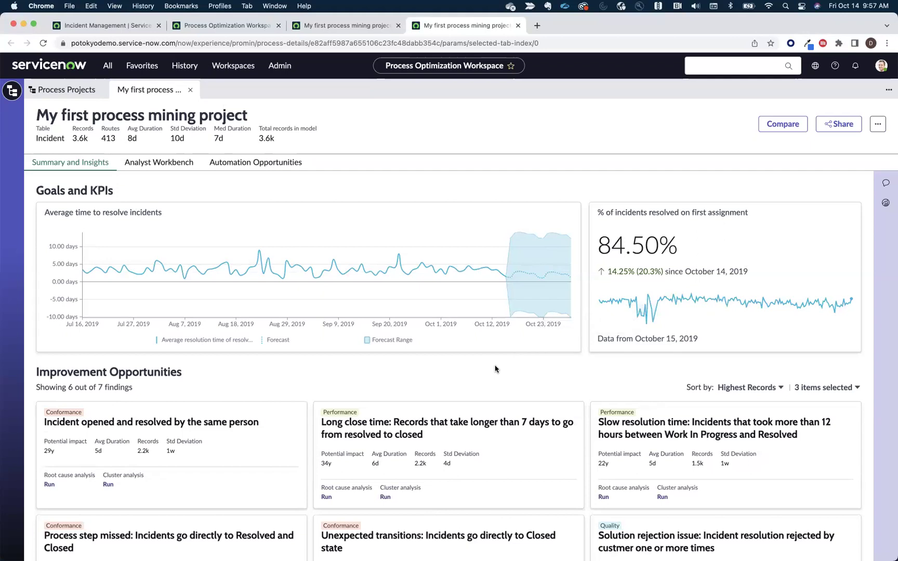
scroll(495, 369, "down", 1)
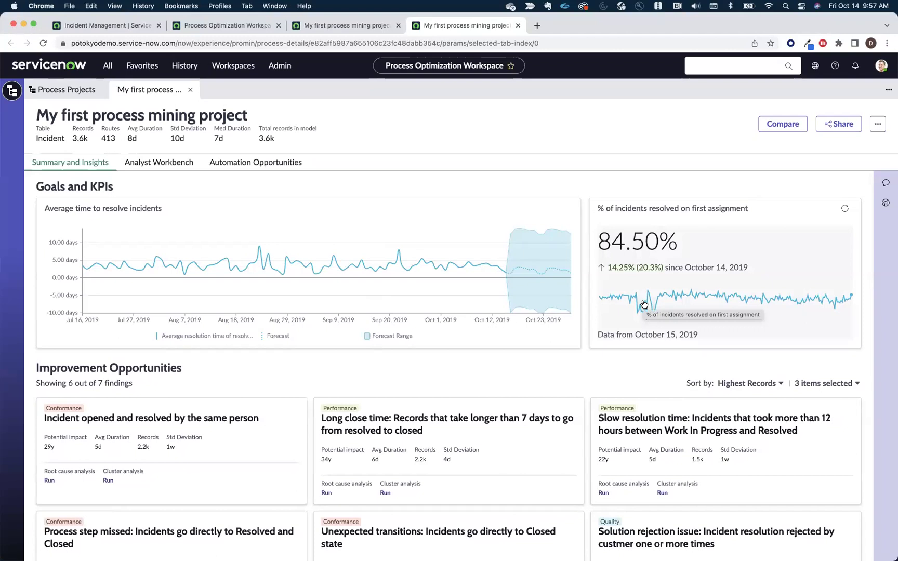
scroll(527, 364, "down", 2)
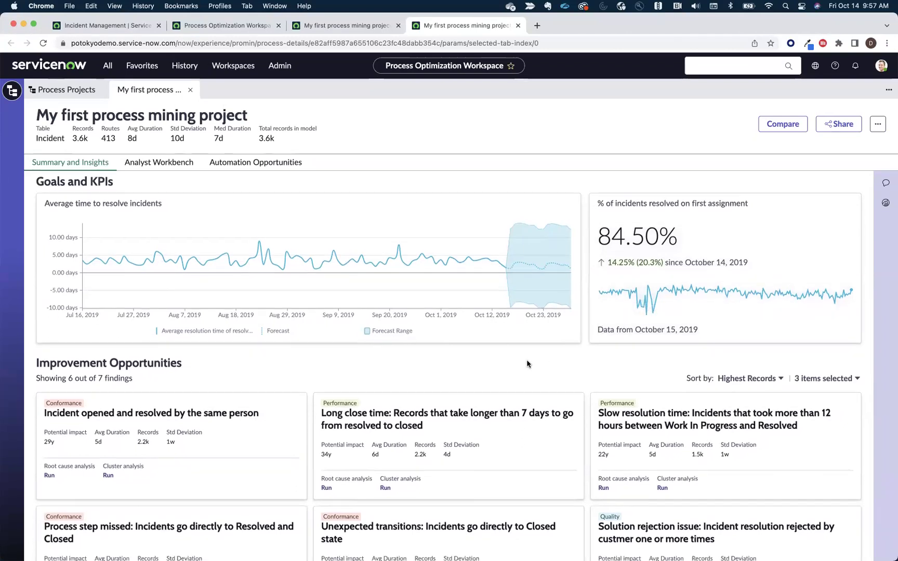
scroll(527, 364, "down", 5)
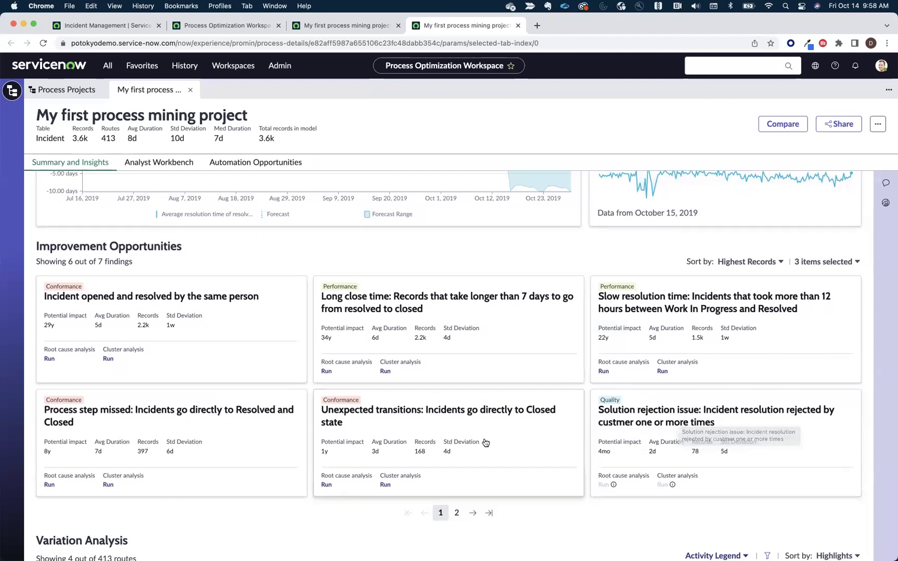
Step: Review the Variation and Bottleneck Analysis sections, then open the Analyst Workbench process map
scroll(485, 443, "down", 3)
scroll(485, 443, "down", 3)
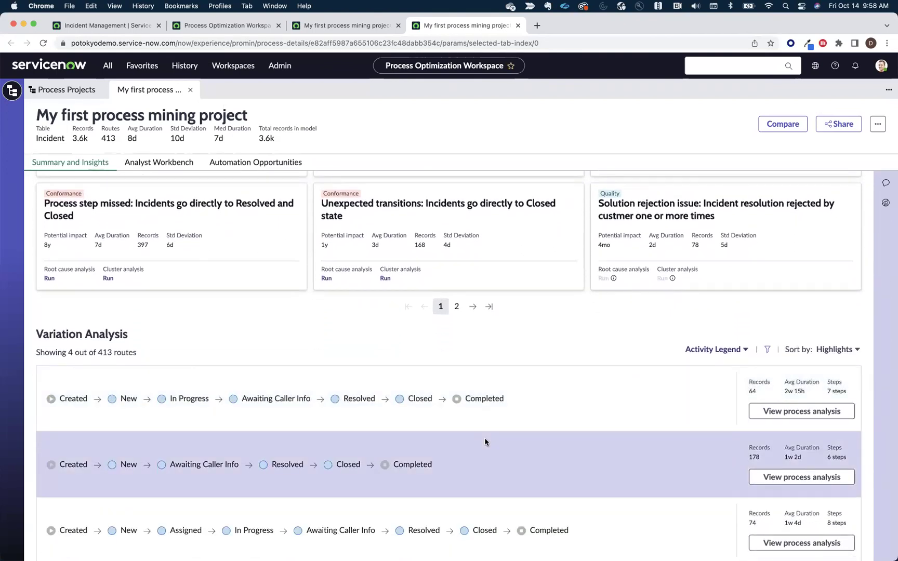
scroll(485, 442, "down", 3)
scroll(485, 442, "down", 4)
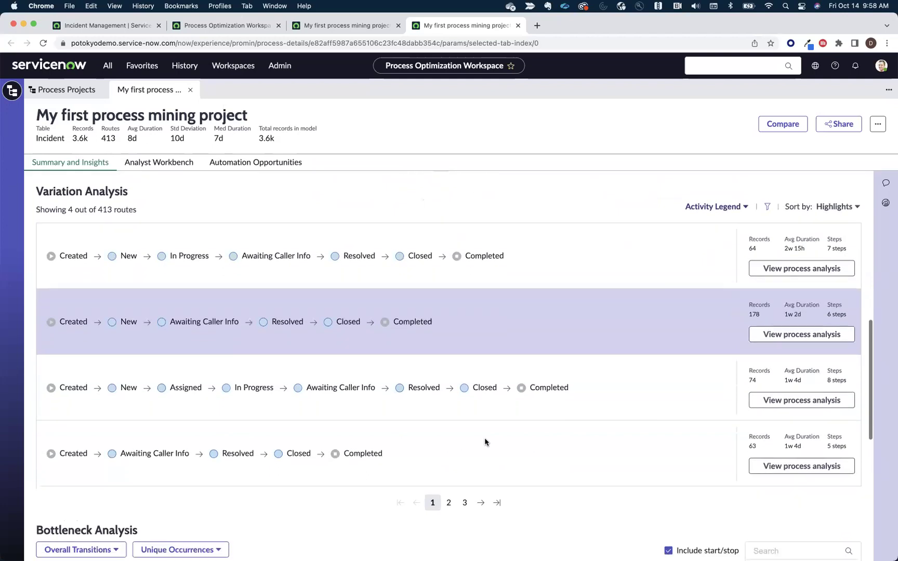
scroll(484, 442, "down", 3)
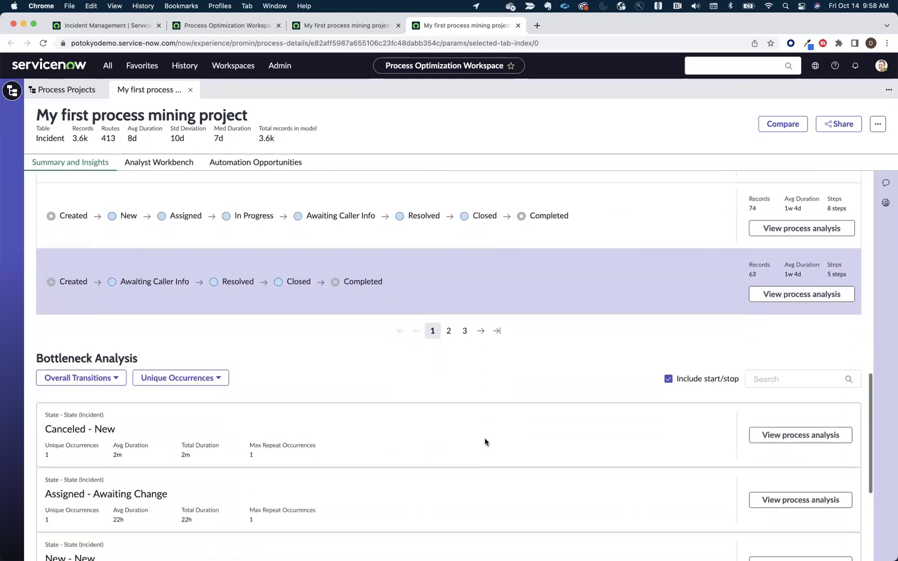
scroll(485, 443, "down", 1)
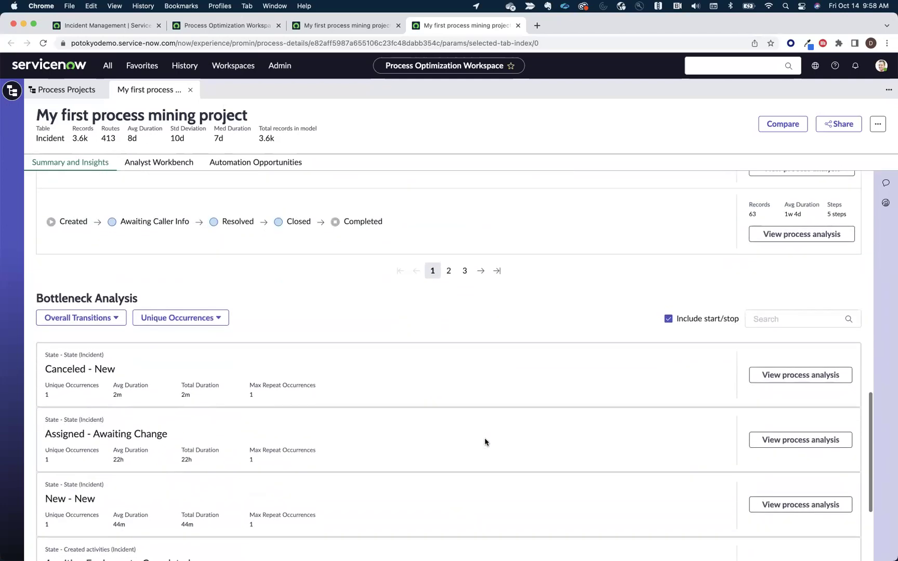
scroll(485, 443, "up", 10)
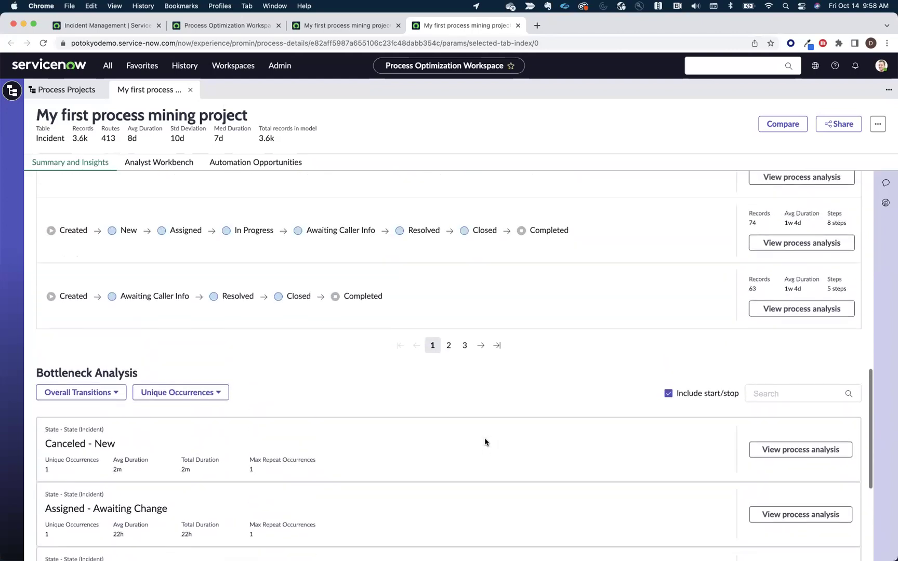
scroll(301, 312, "up", 7)
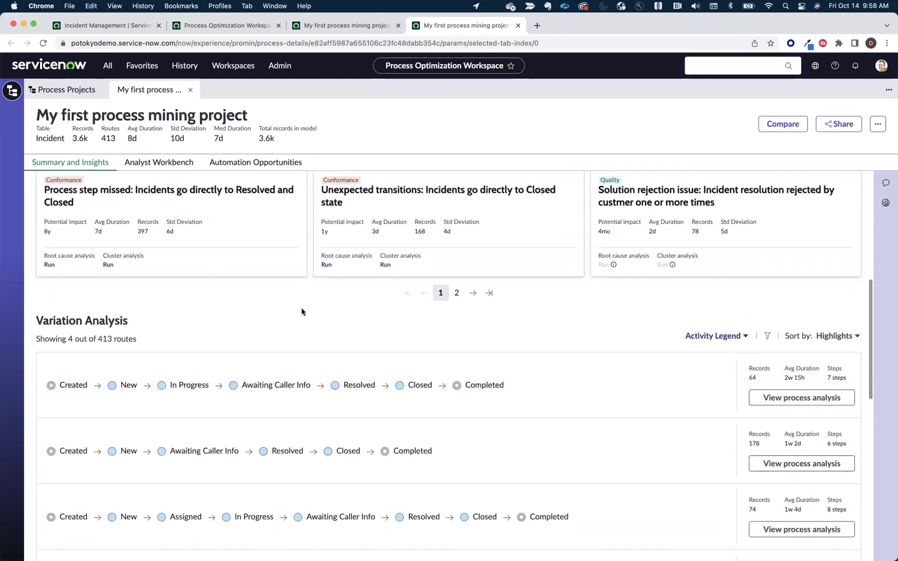
left_click(160, 164)
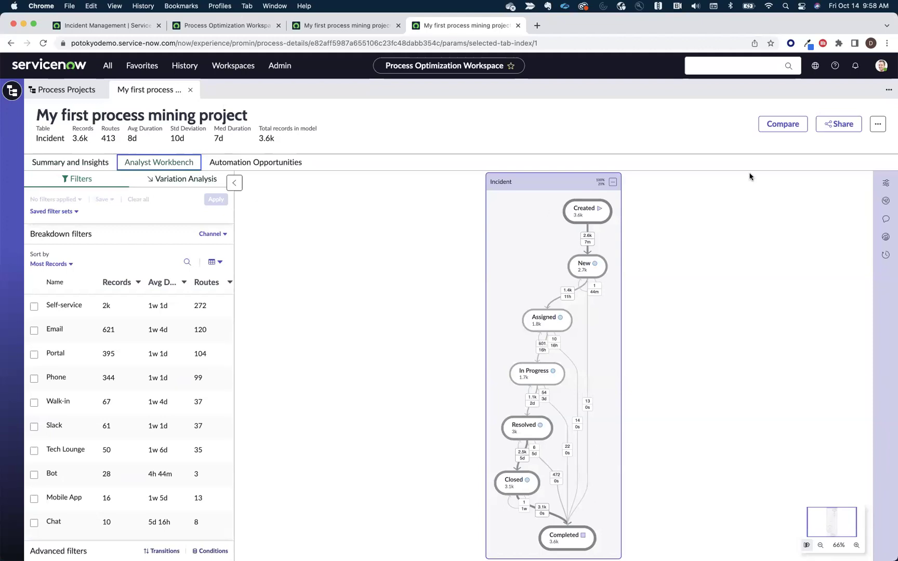
Step: Raise map connections from 20% to 40%, inspect the Awaiting Caller Info→In Progress edge, and break down by Category
left_click(885, 183)
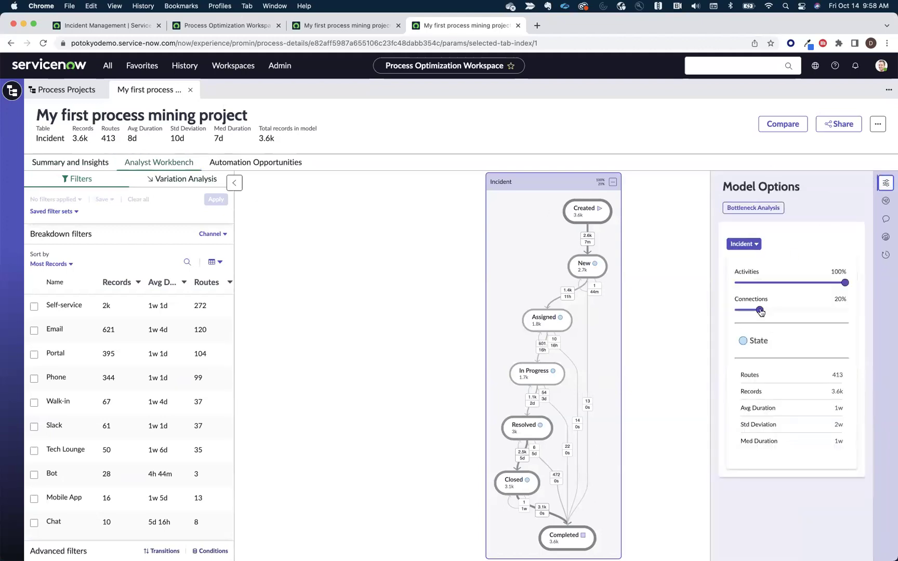
left_click_drag(760, 311, 781, 311)
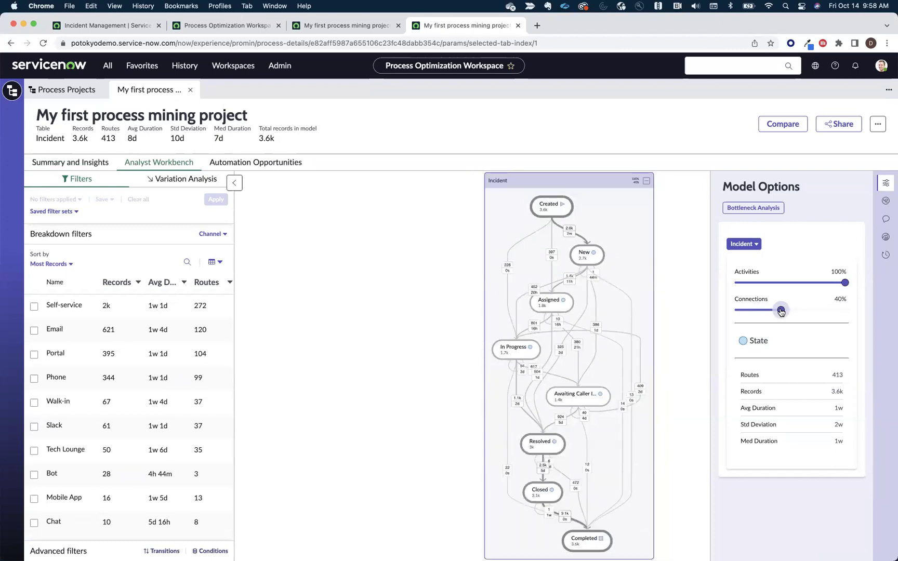
left_click(642, 391)
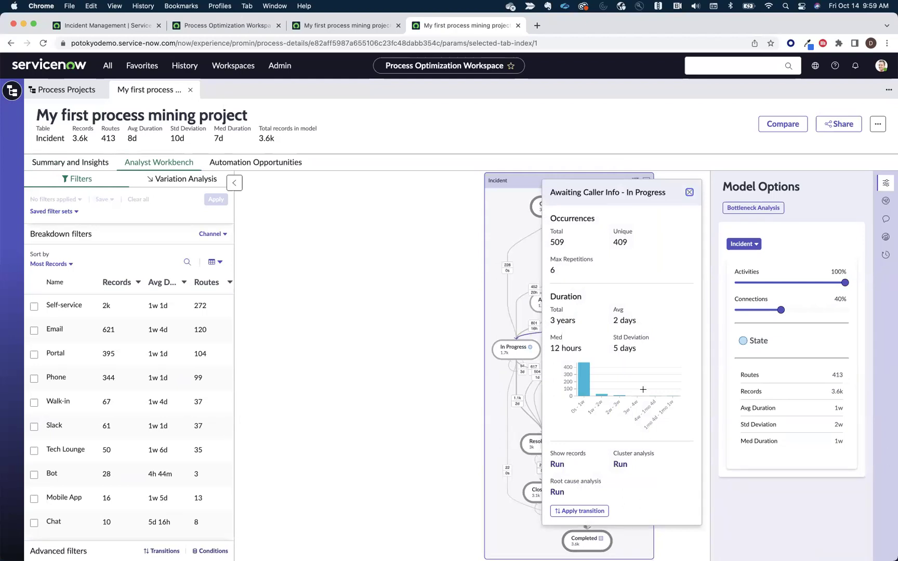
left_click(224, 234)
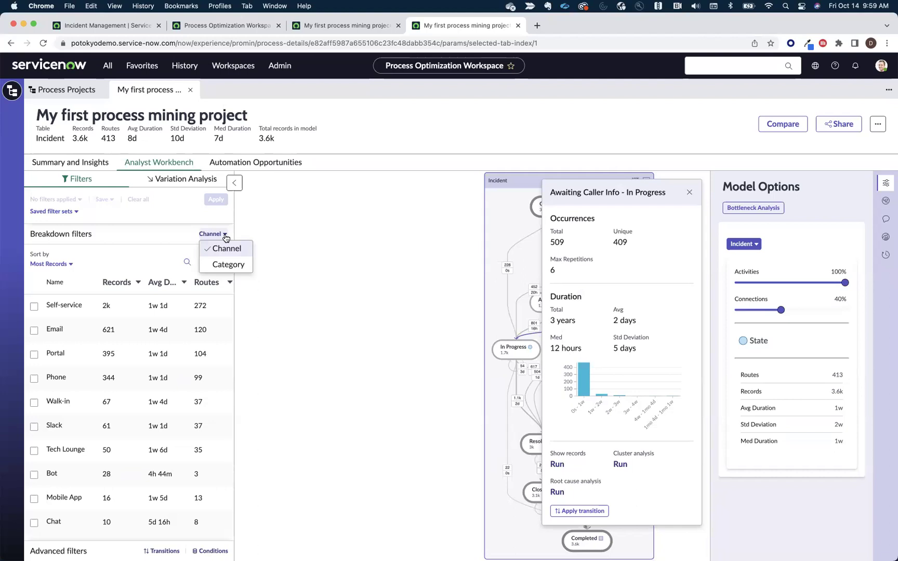
left_click(226, 264)
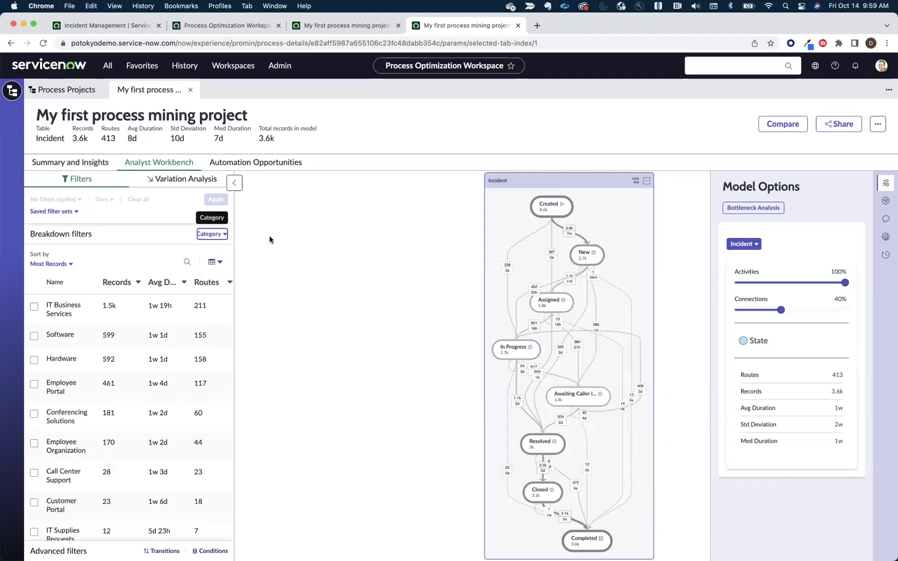